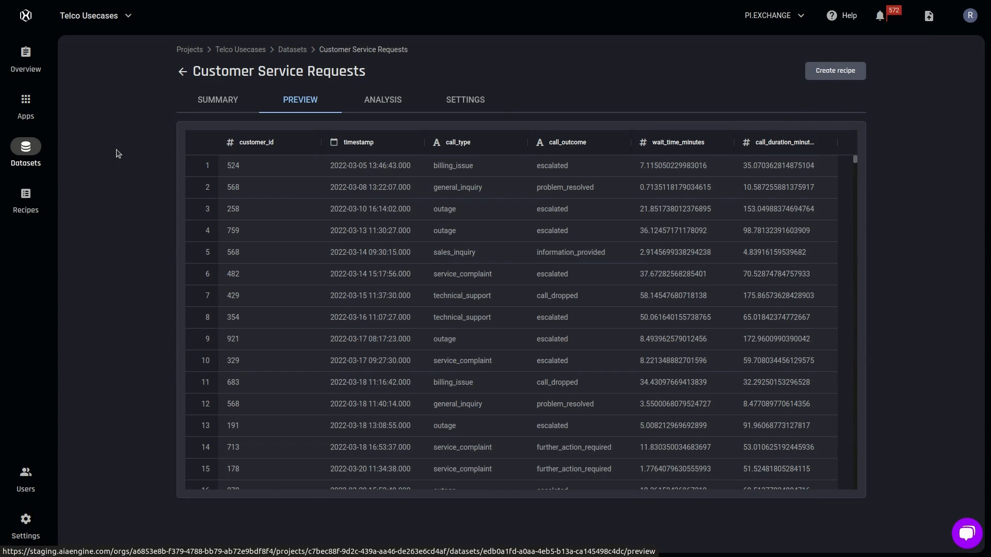
# From the project overview, start building a new app from scratch for the Clustering problem.
pyautogui.click(38, 63)
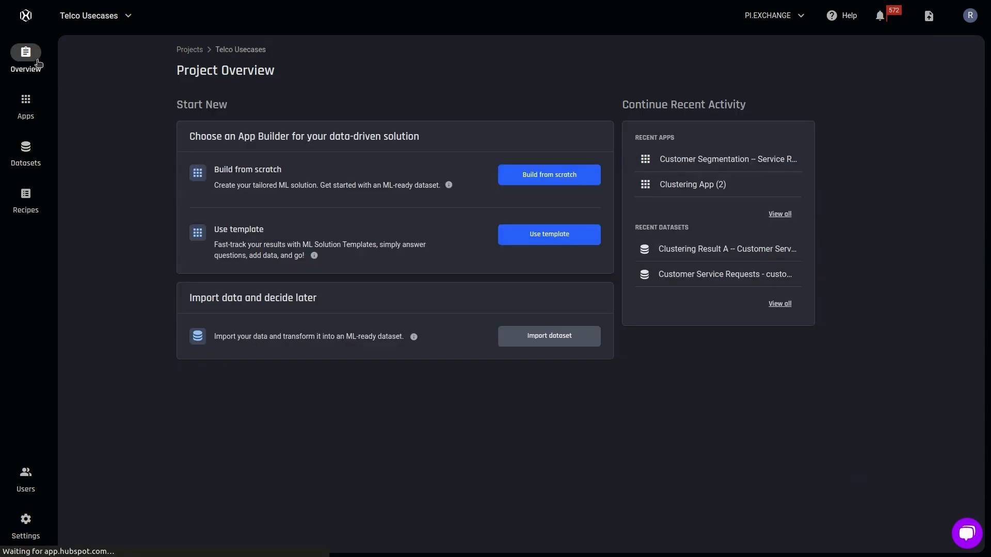
pyautogui.click(569, 175)
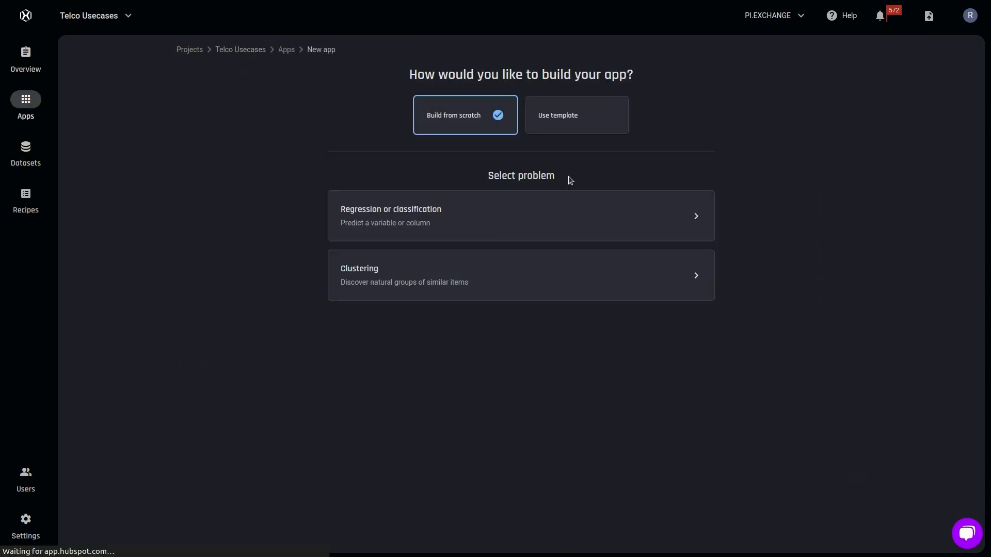
pyautogui.click(464, 284)
# Name the new app "Customer segmentation -- service requests" and create it.
pyautogui.doubleClick(460, 289)
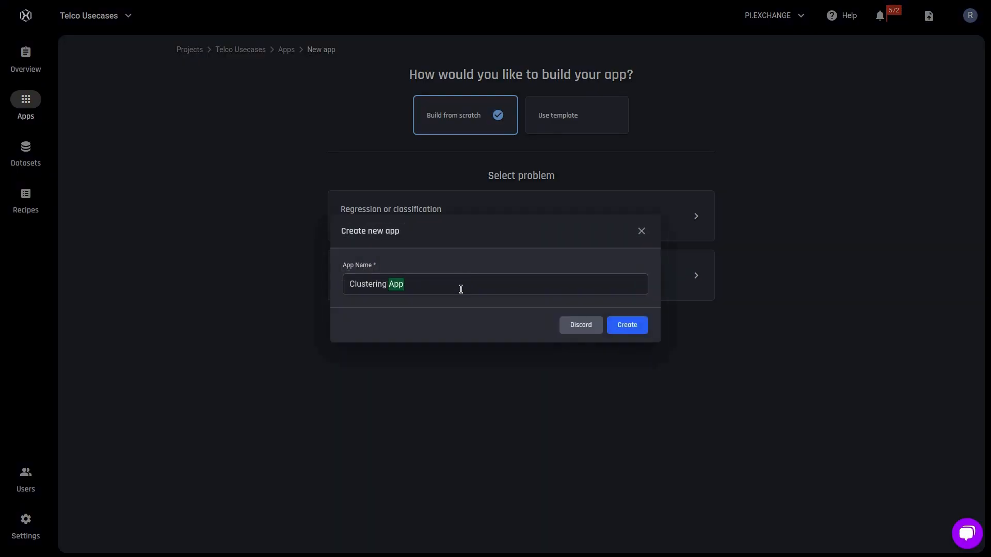
pyautogui.press('BackSpace')
pyautogui.press('BackSpace')
pyautogui.press('BackSpace')
pyautogui.press('BackSpace')
pyautogui.press('BackSpace')
pyautogui.press('BackSpace')
pyautogui.press('BackSpace')
pyautogui.press('BackSpace')
pyautogui.press('BackSpace')
pyautogui.press('BackSpace')
pyautogui.press('BackSpace')
pyautogui.press('BackSpace')
pyautogui.write('Customer segmentation ')
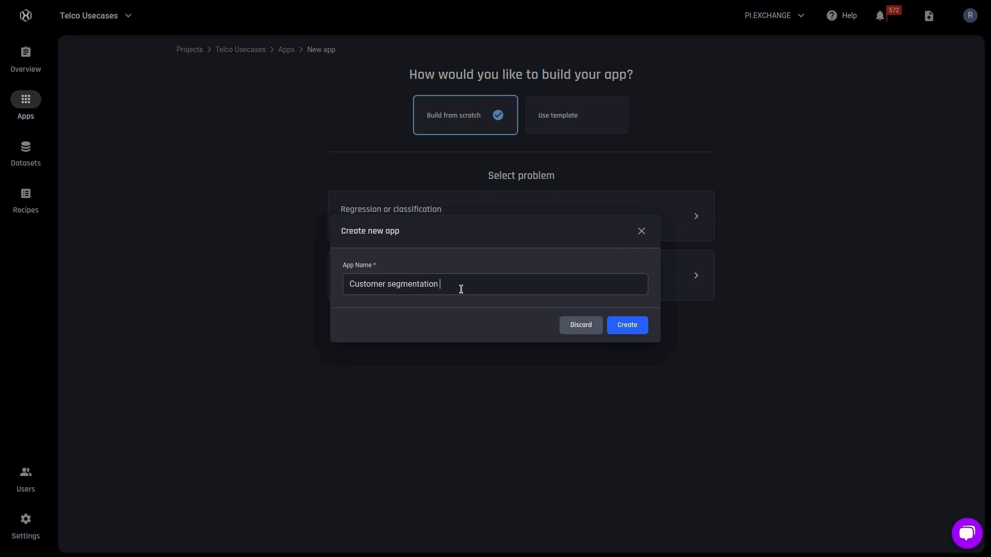
pyautogui.write('-- serqv')
pyautogui.press('BackSpace')
pyautogui.write('vice requests')
pyautogui.click(628, 325)
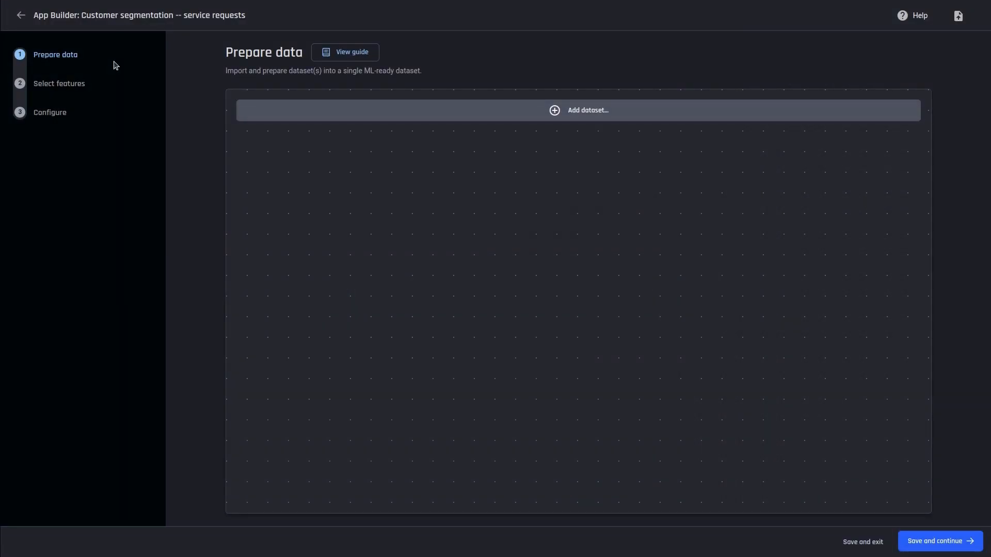
# Add the existing Customer Service Requests dataset to the data preparation canvas and preview its contents.
pyautogui.click(575, 111)
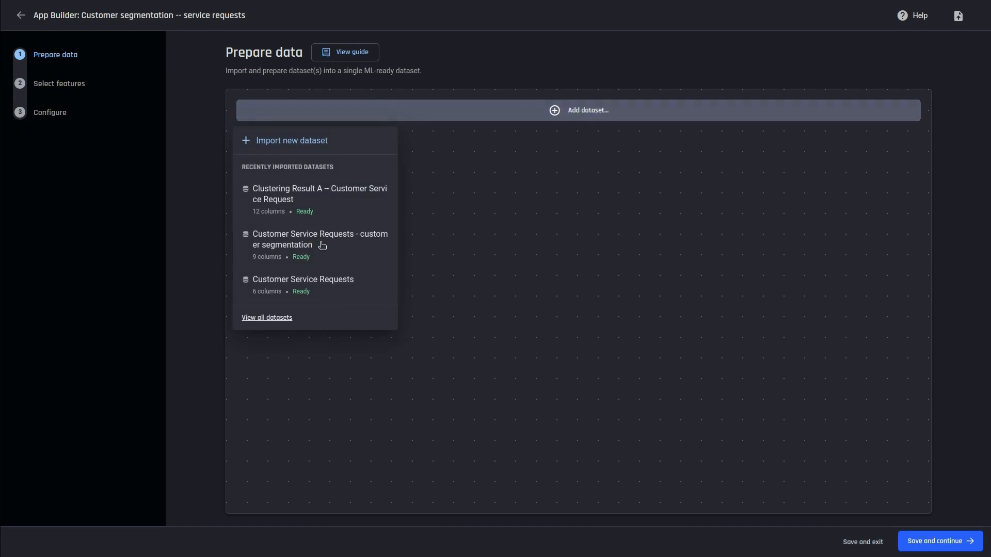
pyautogui.click(333, 292)
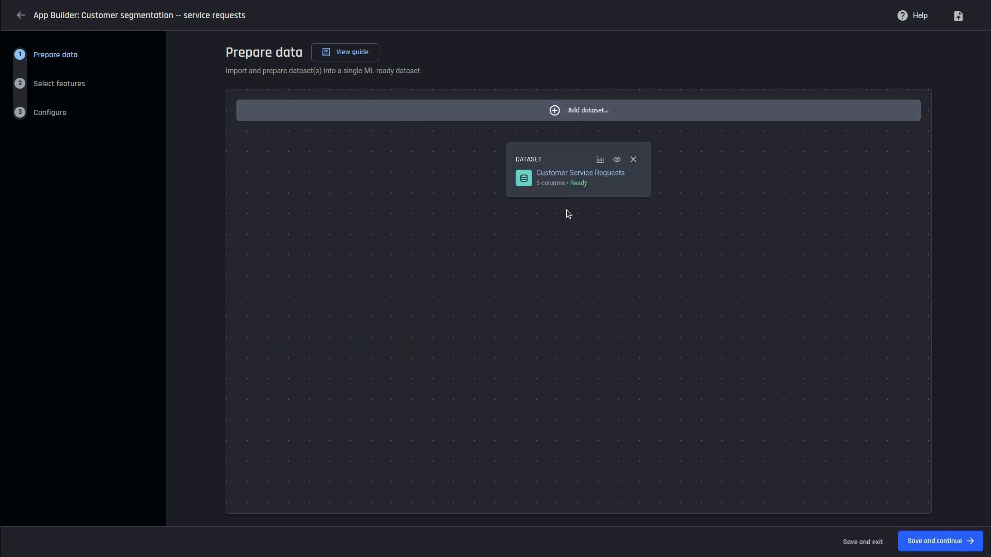
pyautogui.click(573, 156)
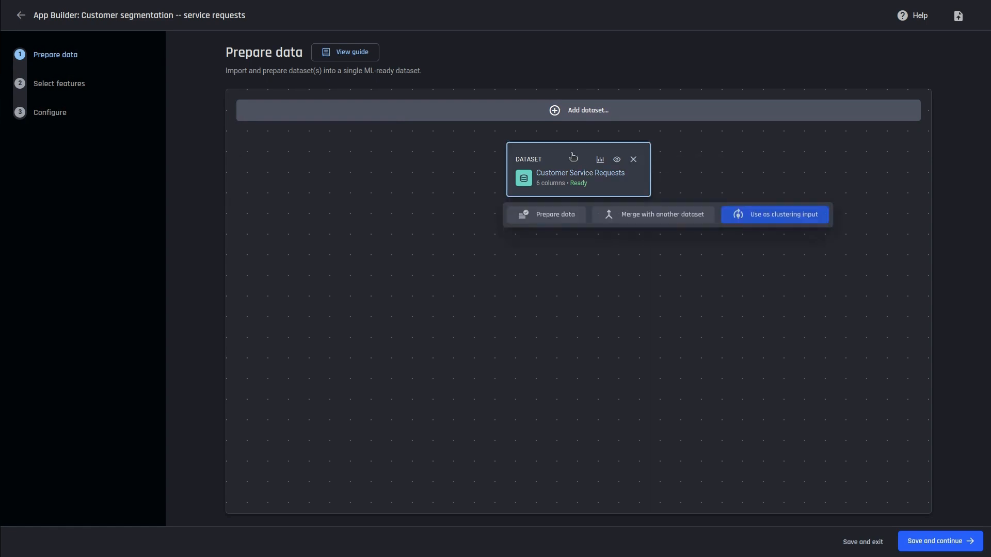
pyautogui.click(616, 162)
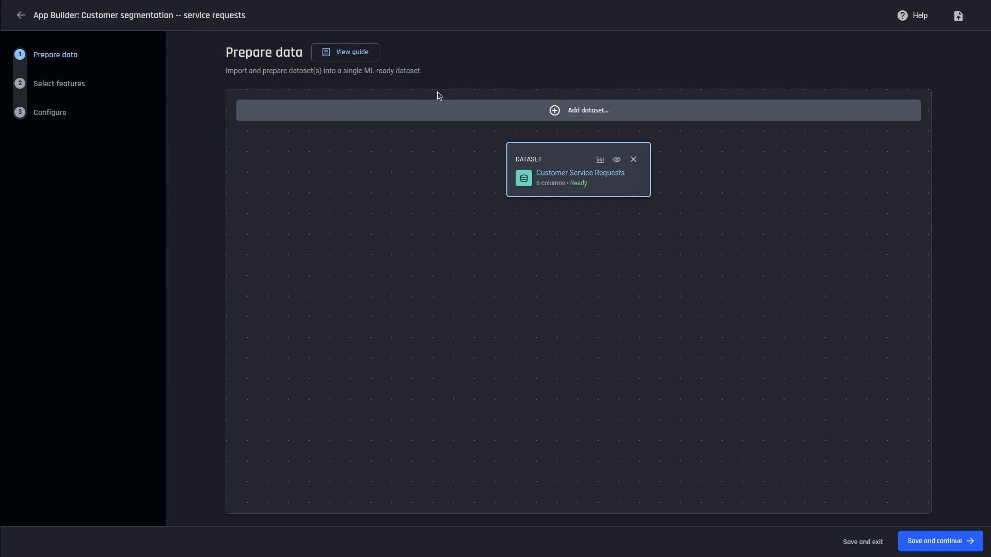
# Create a new data preparation recipe for the dataset named "Process Customer Service Requests -- customer segmentation".
pyautogui.click(566, 162)
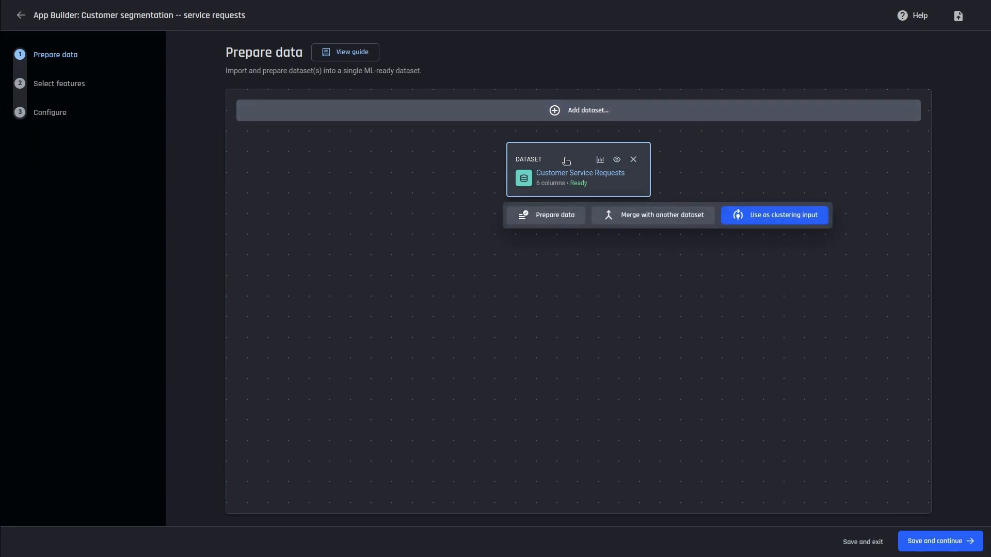
pyautogui.click(553, 221)
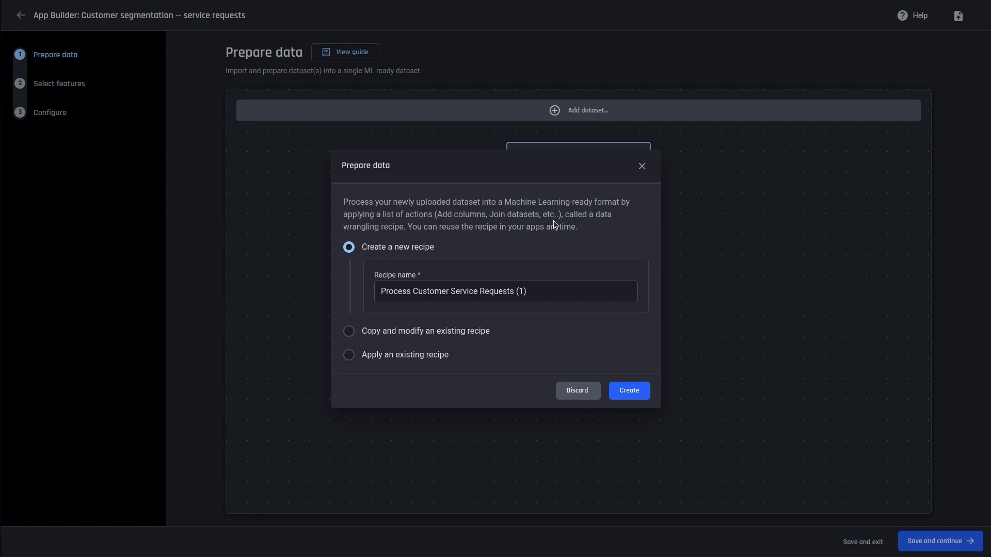
pyautogui.click(554, 296)
pyautogui.press('BackSpace')
pyautogui.press('BackSpace')
pyautogui.press('BackSpace')
pyautogui.write('- customer segmentation')
pyautogui.click(641, 393)
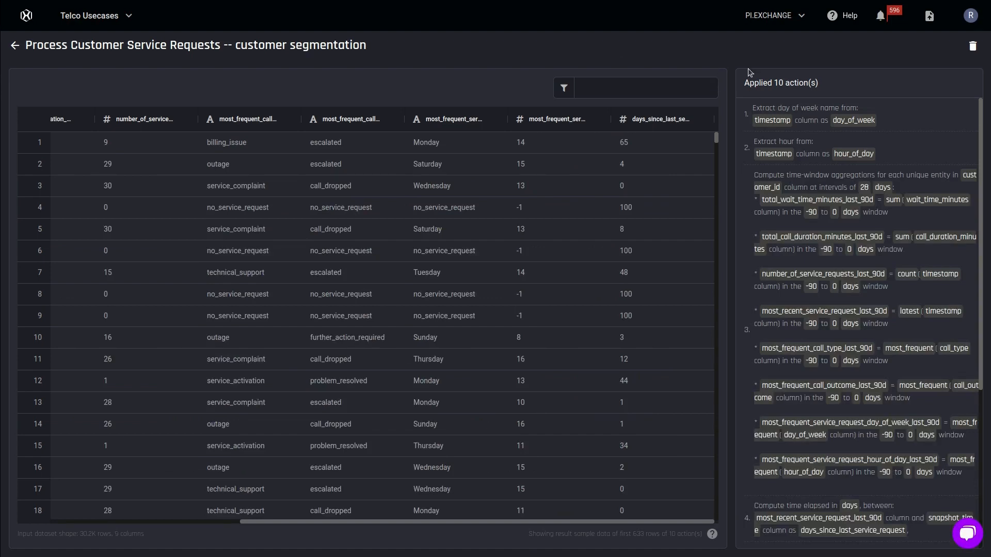
# Review the recipe's applied actions, then use its output dataset as the clustering input and continue to feature selection.
pyautogui.scroll(-5, 829, 232)
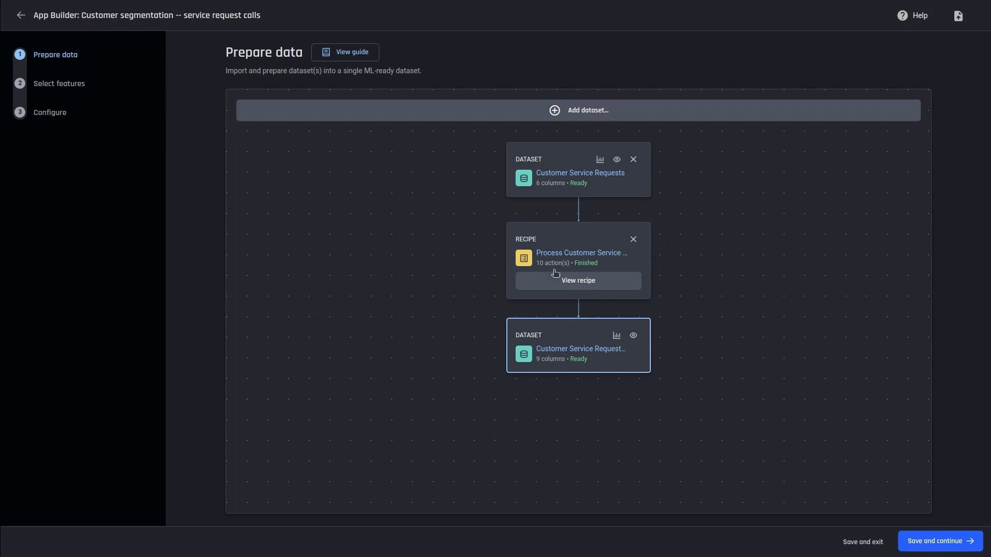
pyautogui.click(567, 339)
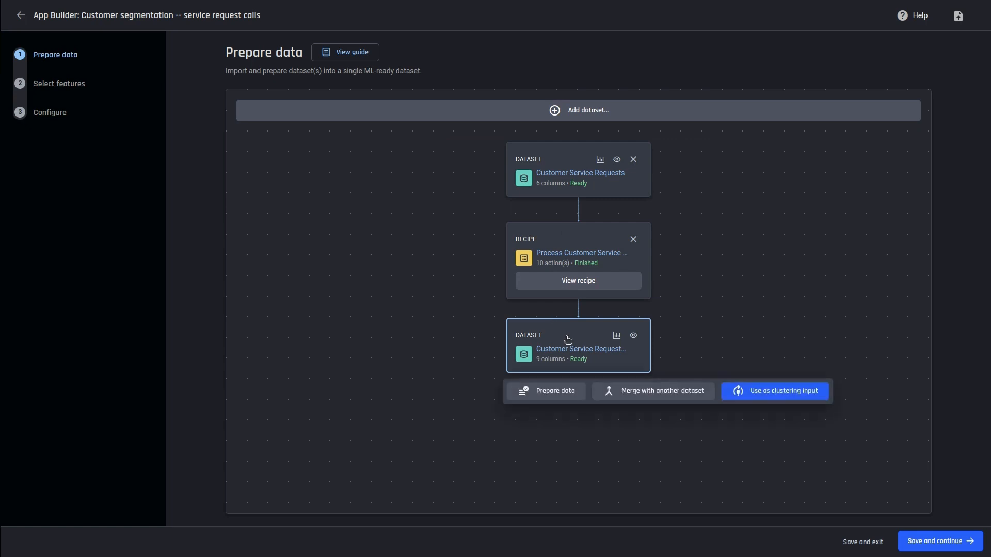
pyautogui.click(766, 393)
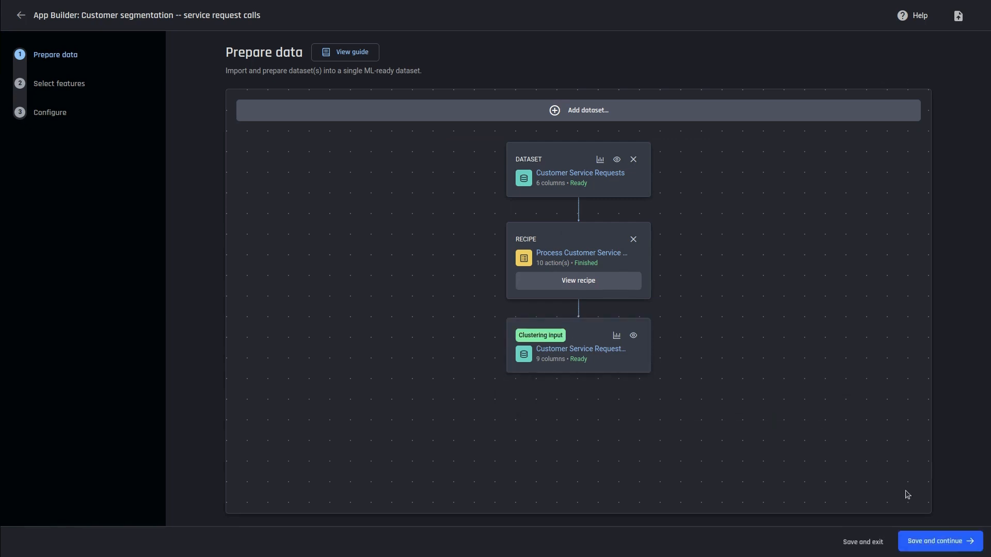
pyautogui.click(931, 541)
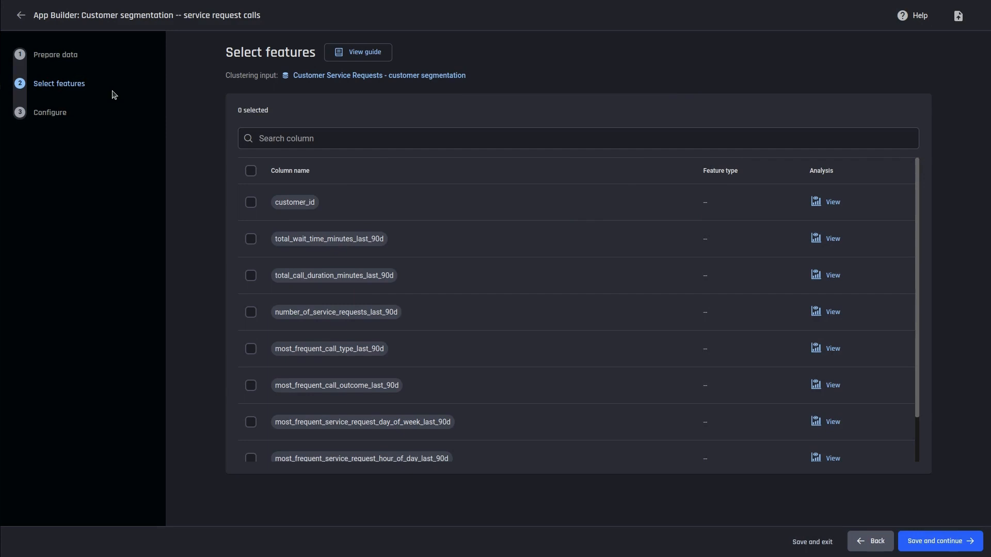
# Select every column except customer_id as a feature and set most_frequent_service_request_hour_of_day_last_90d to Numeric.
pyautogui.click(250, 171)
pyautogui.click(251, 214)
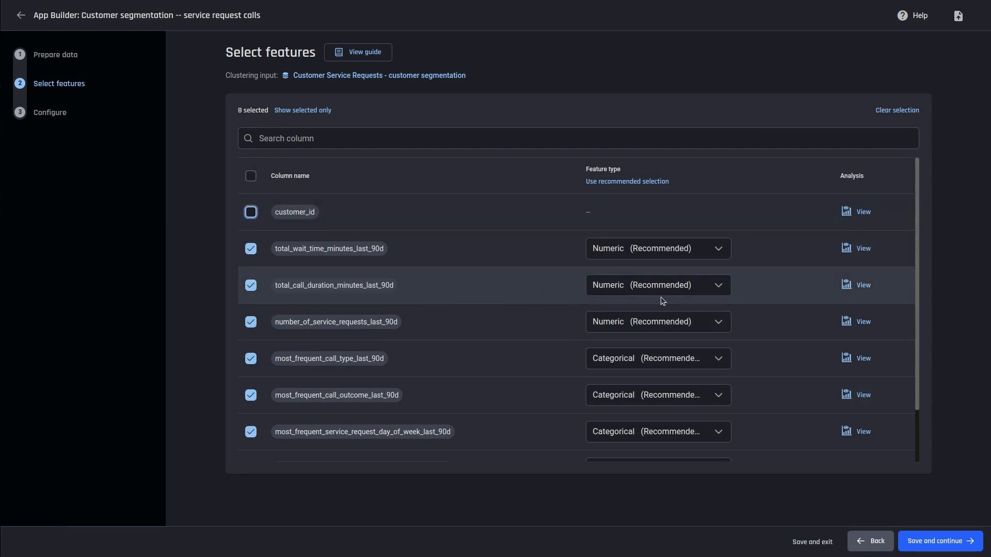
pyautogui.scroll(-2, 463, 367)
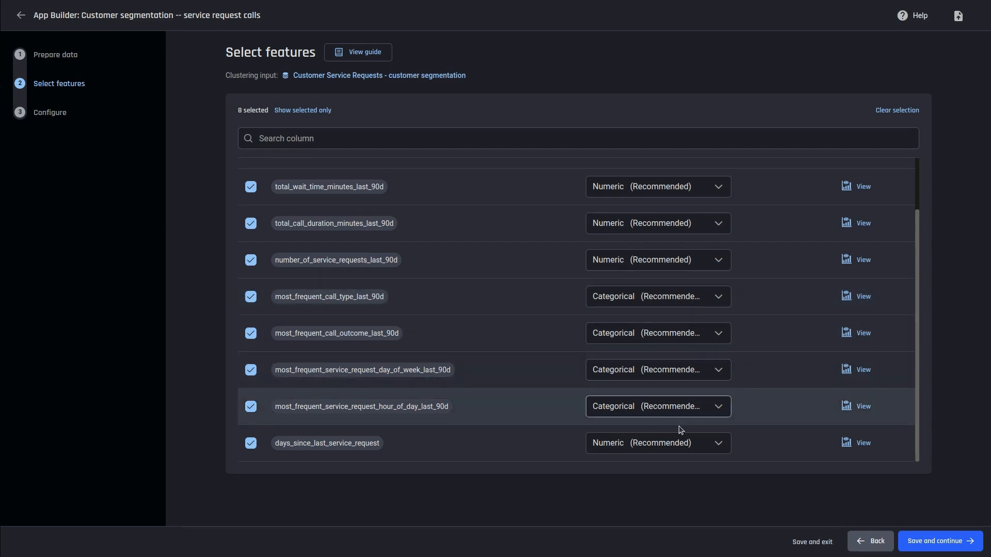
pyautogui.click(691, 410)
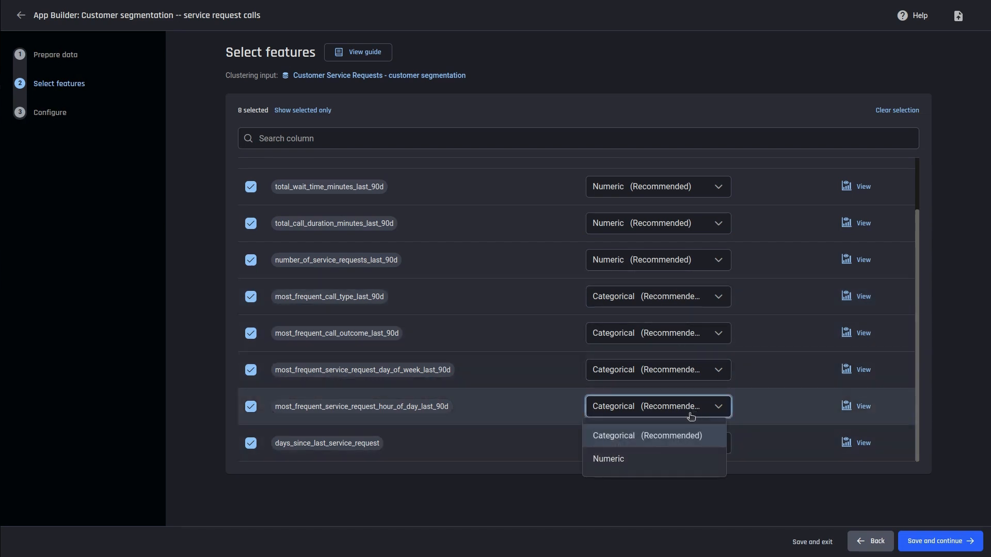
pyautogui.click(649, 459)
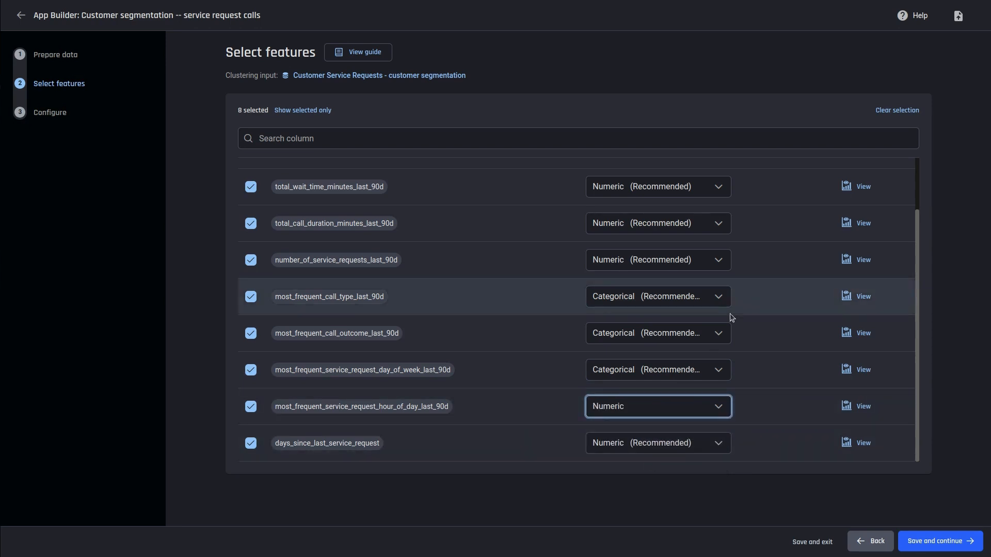
# Examine the value distributions of total_wait_time_minutes_last_90d and most_frequent_call_type_last_90d in their column analyses.
pyautogui.scroll(2, 730, 314)
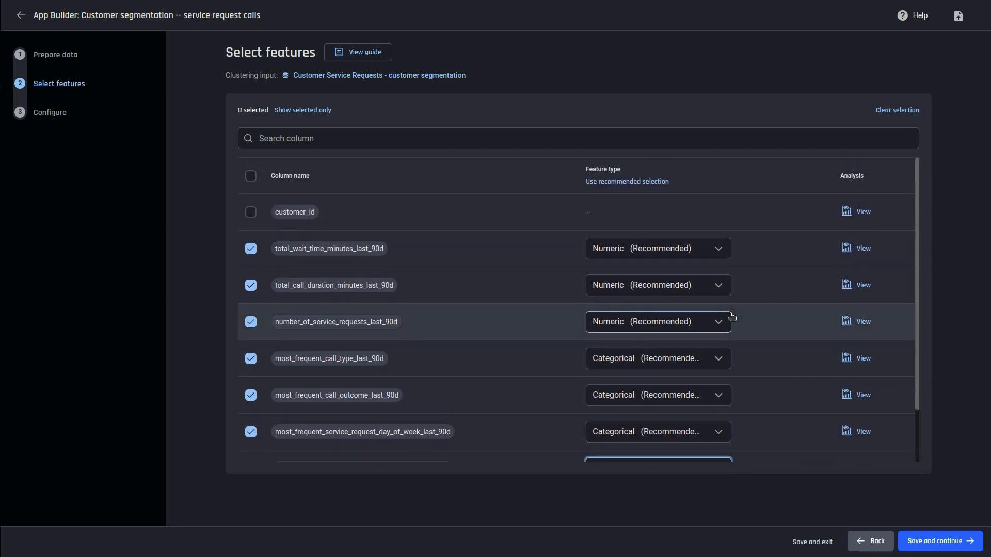
pyautogui.click(862, 249)
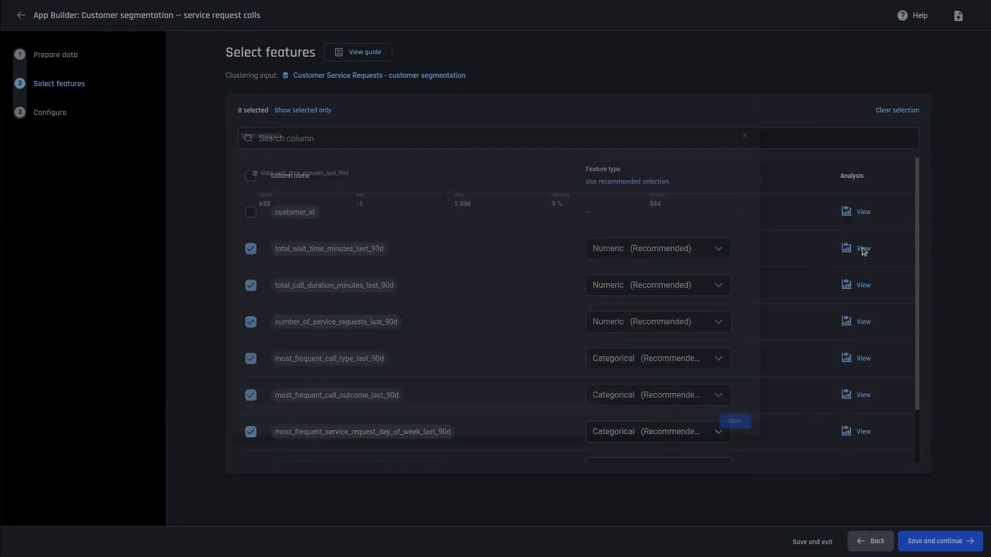
pyautogui.moveTo(632, 271)
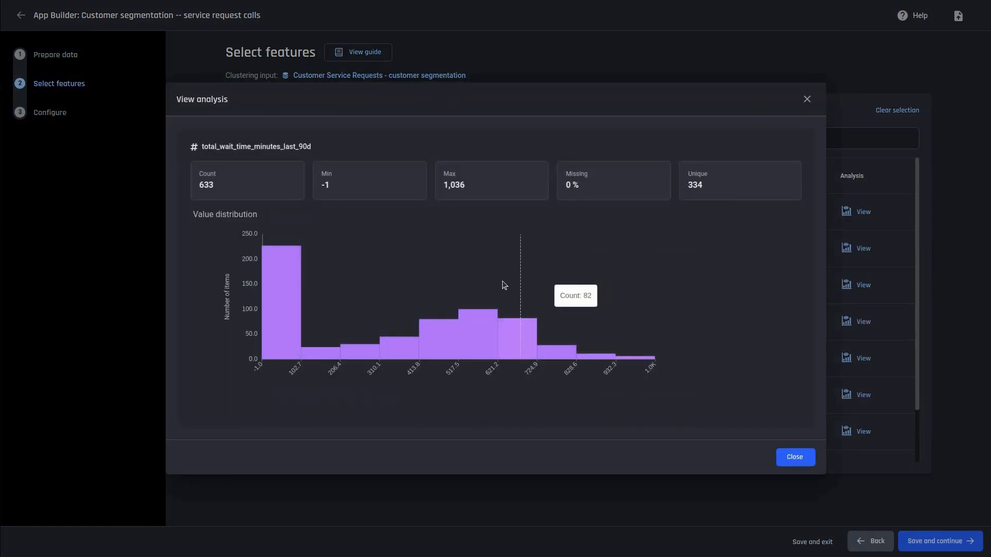
pyautogui.click(808, 461)
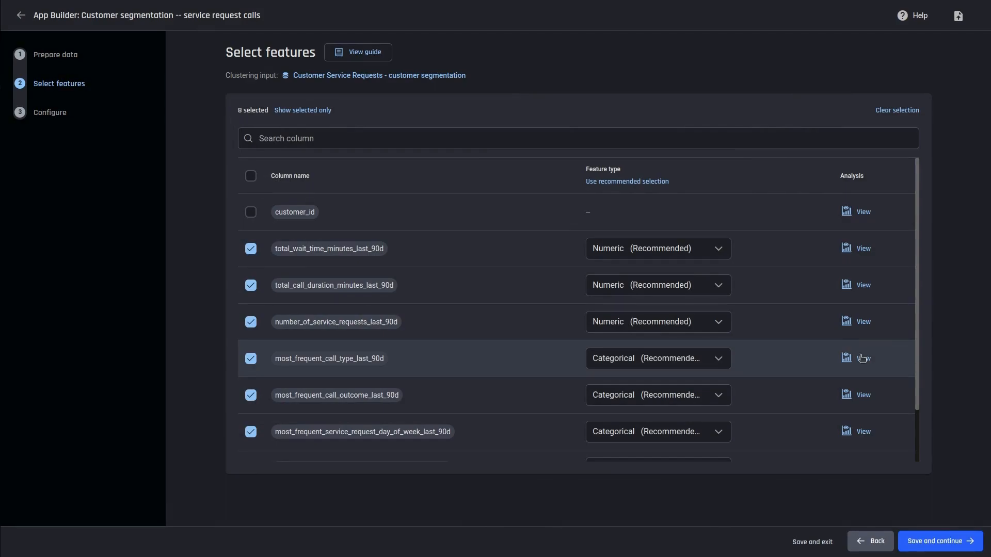
pyautogui.click(863, 357)
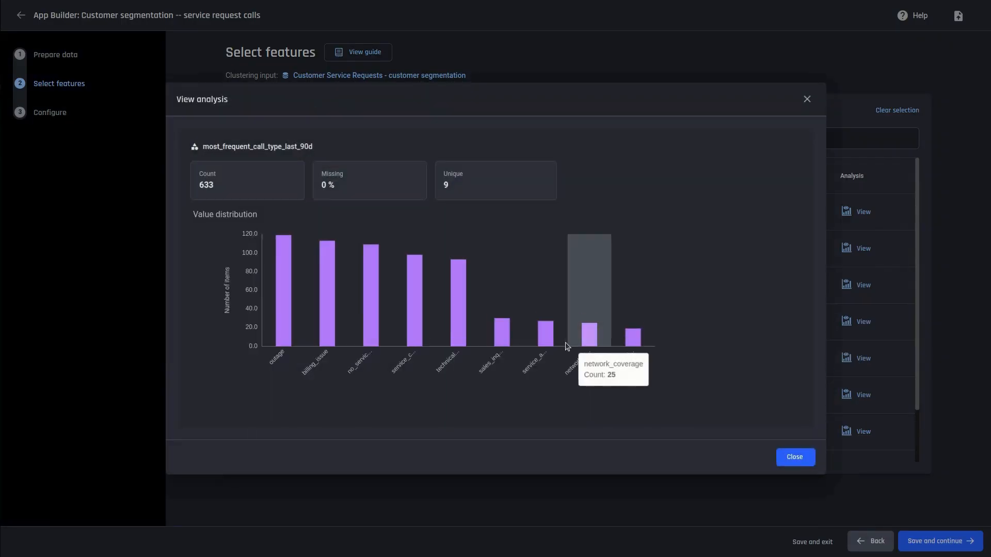
pyautogui.click(795, 456)
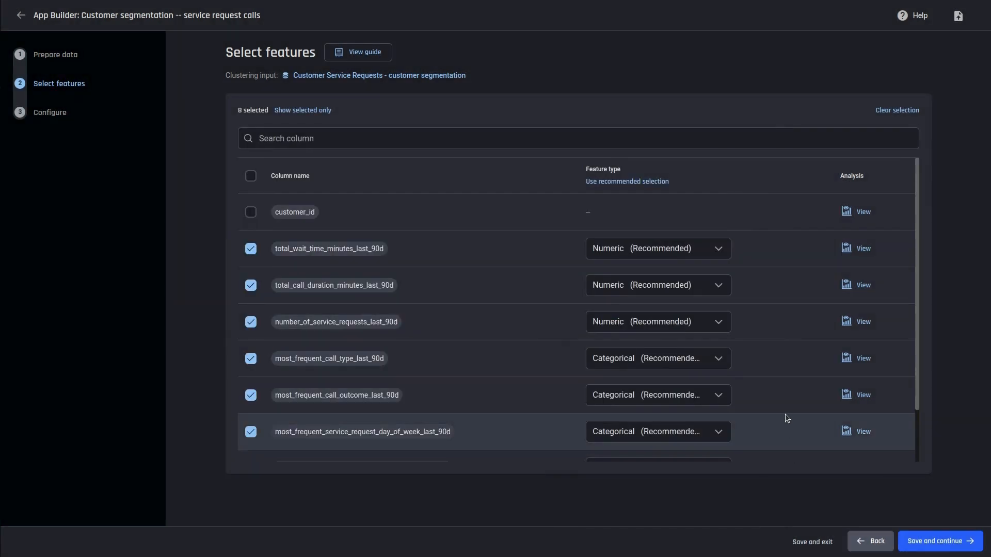
# Check the remaining selected features, then save the feature selection and continue.
pyautogui.scroll(-2, 785, 415)
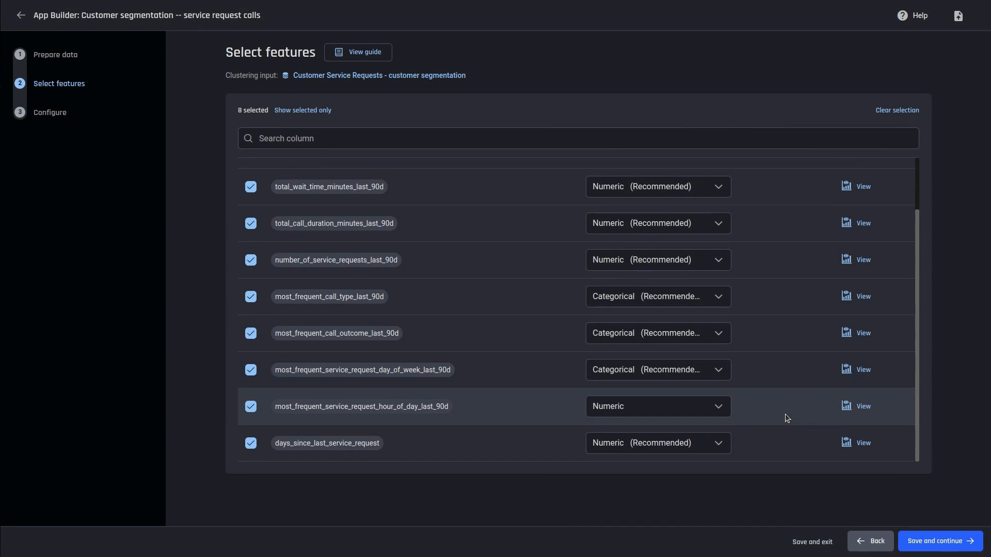
pyautogui.click(935, 542)
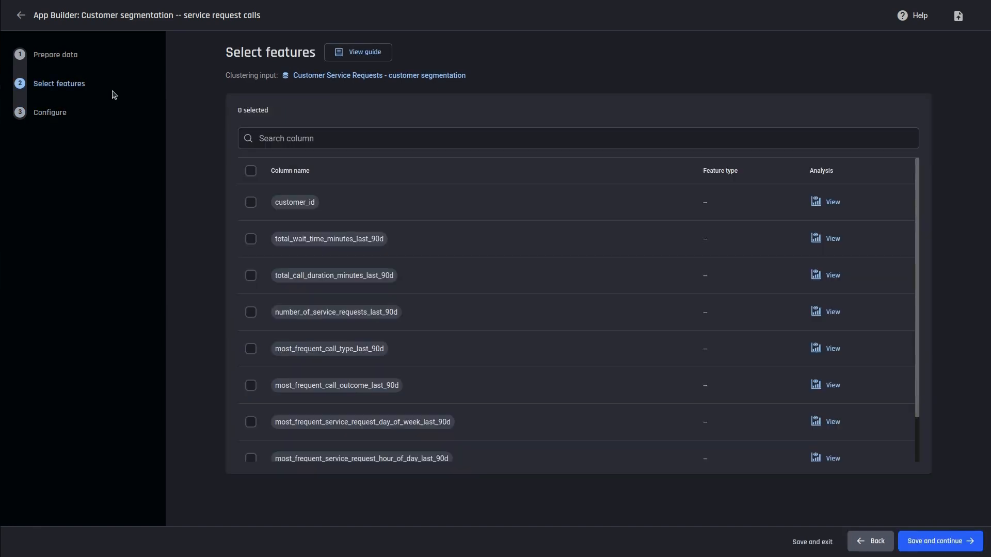
# Include all columns as clustering features except customer_id, and change the feature type of most_frequent_service_request_hour_of_day_last_90d to Numeric.
pyautogui.click(250, 170)
pyautogui.click(251, 212)
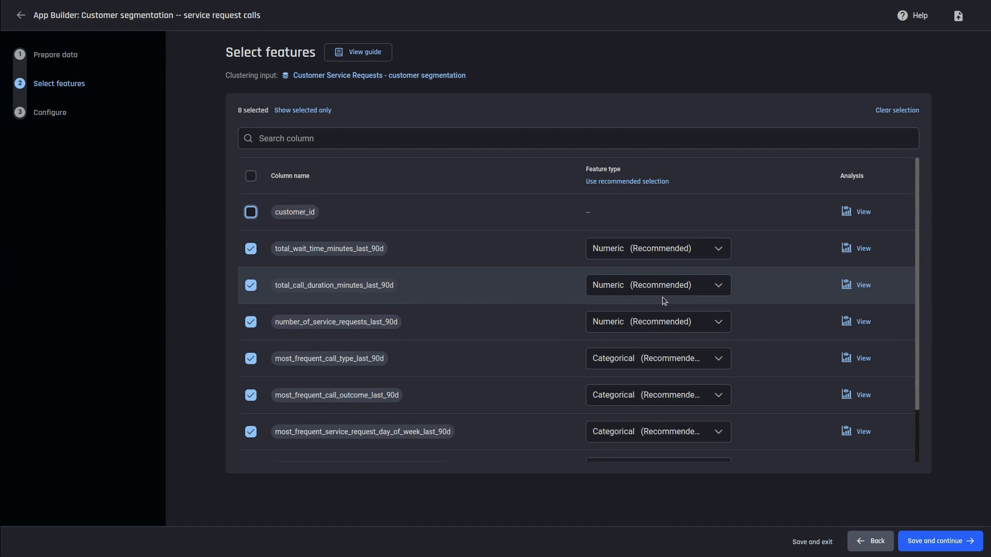
pyautogui.scroll(-1, 463, 368)
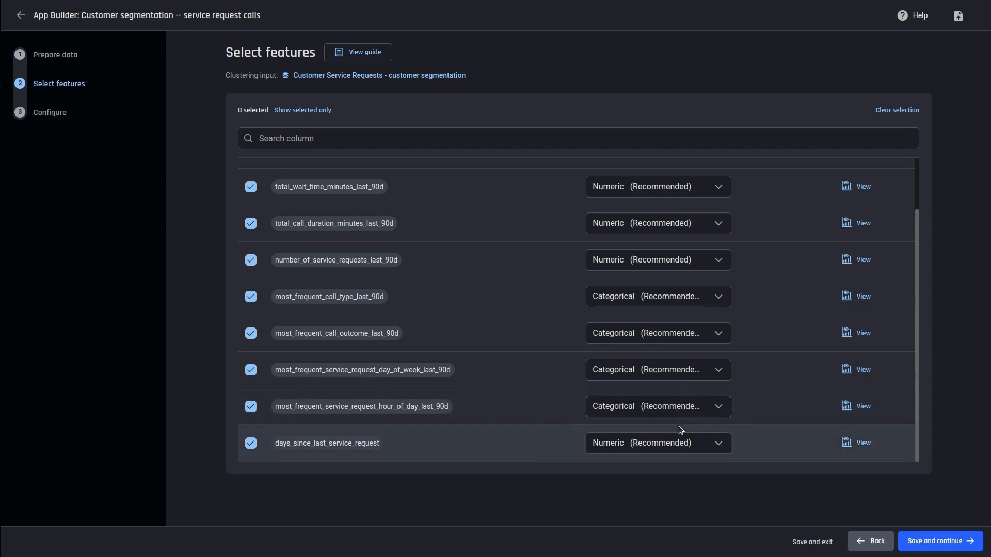
pyautogui.click(693, 410)
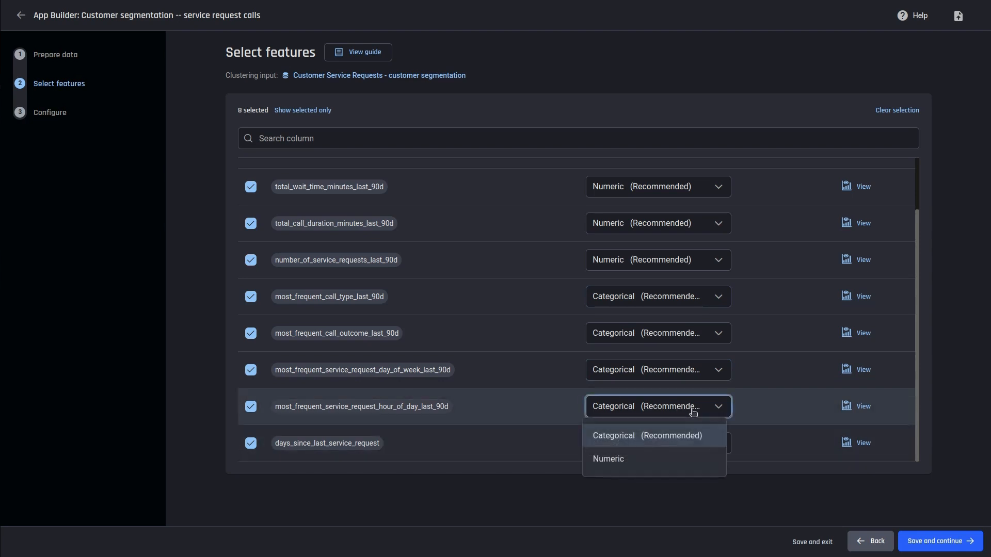
pyautogui.click(649, 459)
# Examine the value distribution of total_wait_time_minutes_last_90d in its column analysis, then close the analysis.
pyautogui.scroll(2, 730, 314)
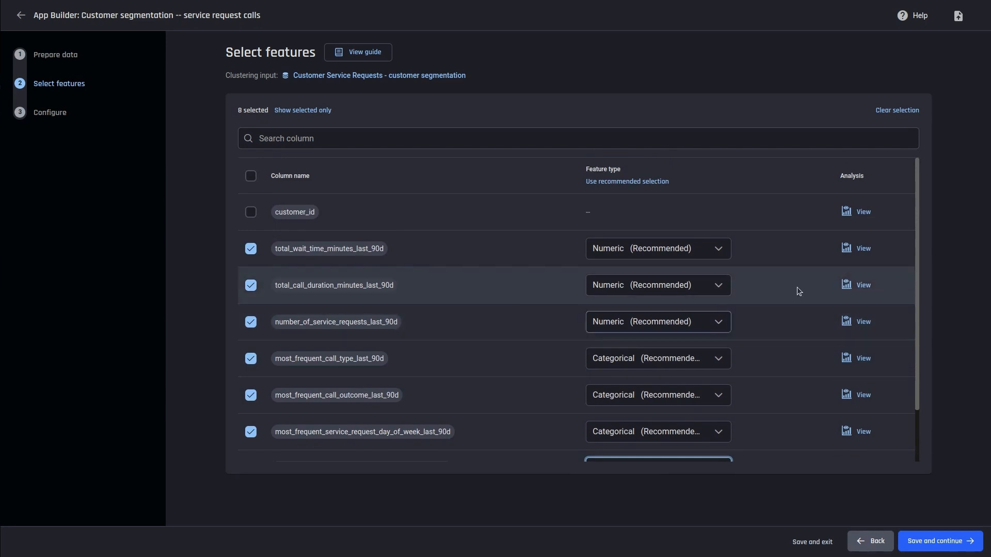
pyautogui.click(862, 249)
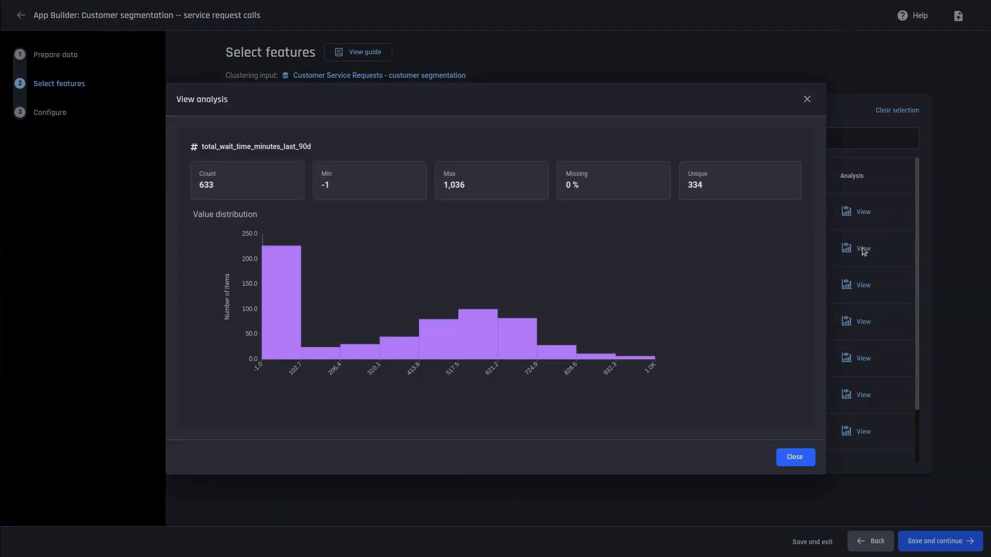
pyautogui.moveTo(634, 260)
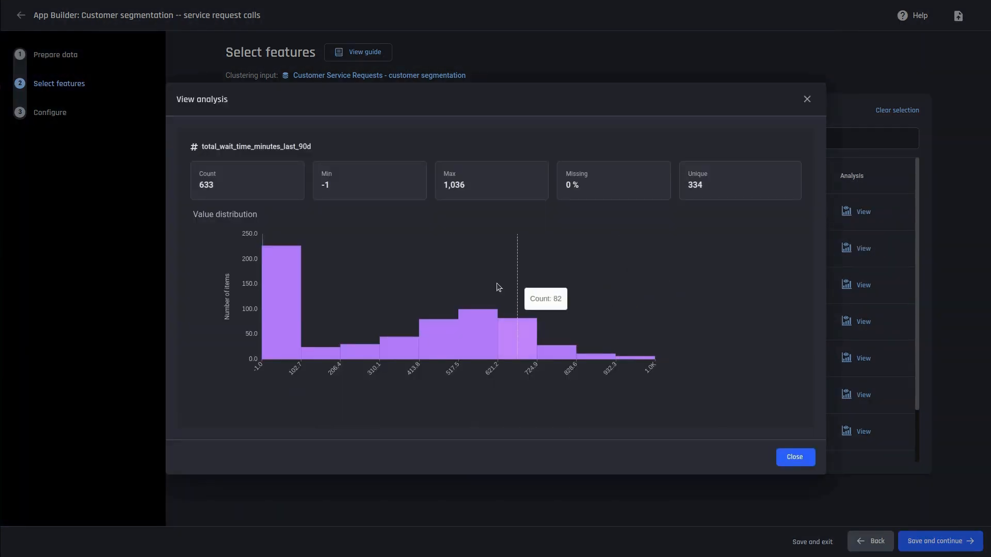
pyautogui.click(808, 462)
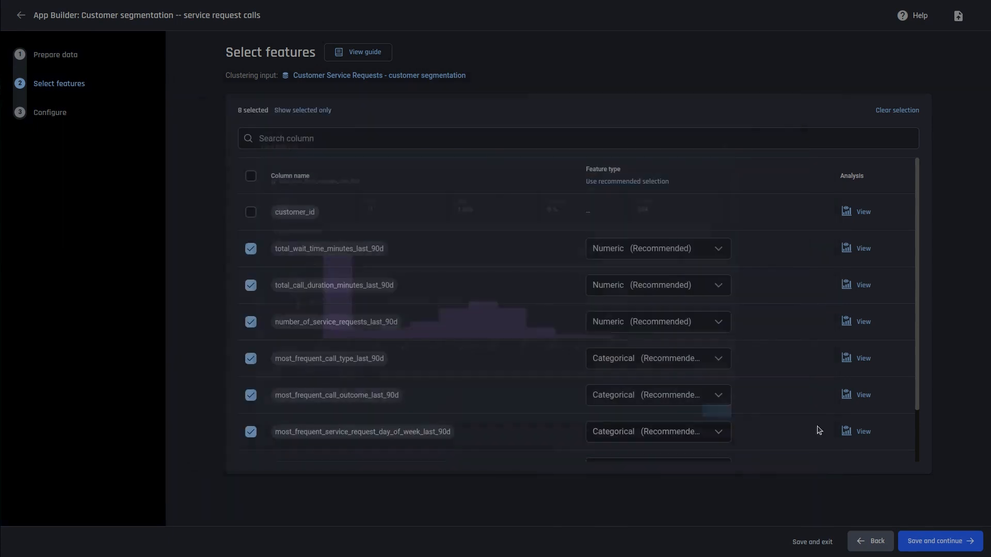
# Examine the value distribution of most_frequent_call_type_last_90d, then save the selected features and continue to the configuration.
pyautogui.click(859, 356)
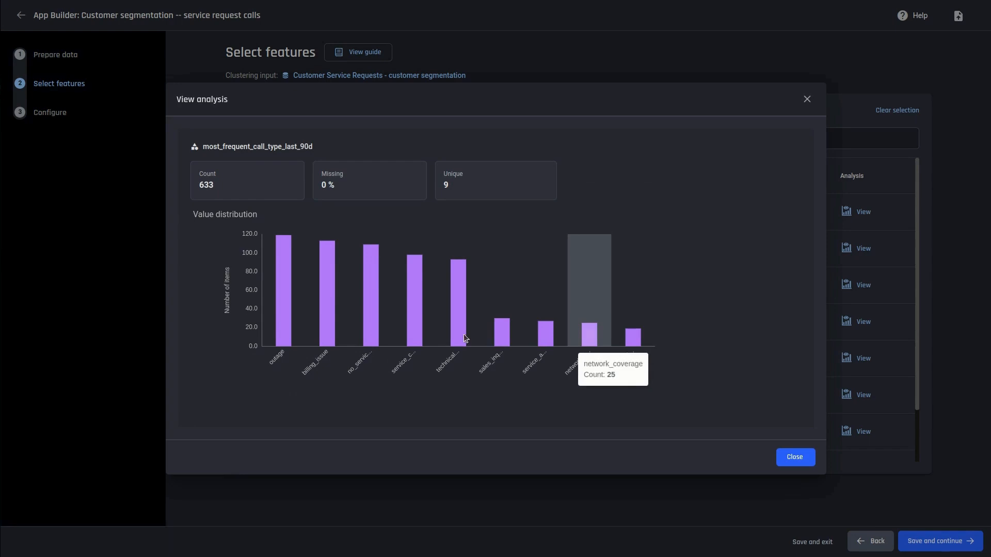
pyautogui.click(795, 457)
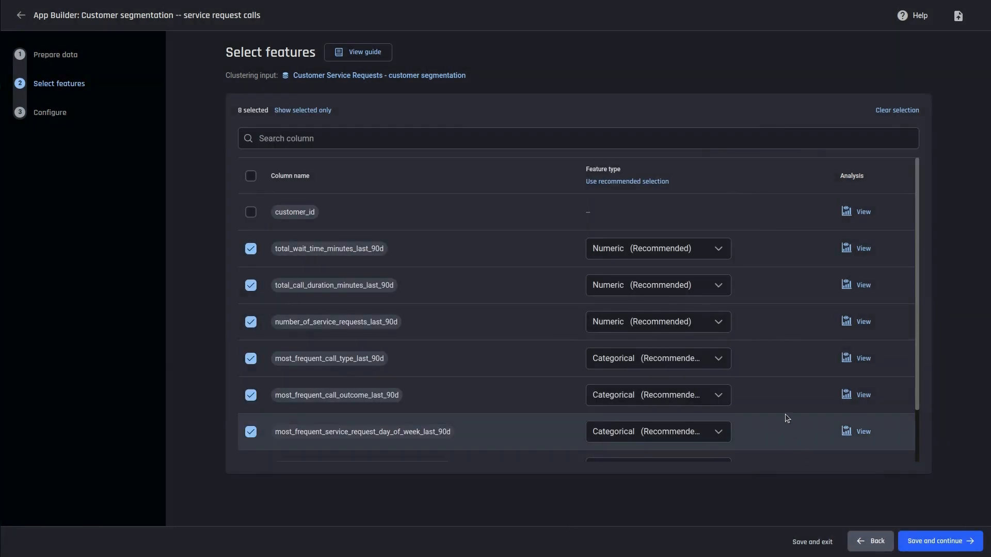
pyautogui.scroll(-2, 785, 413)
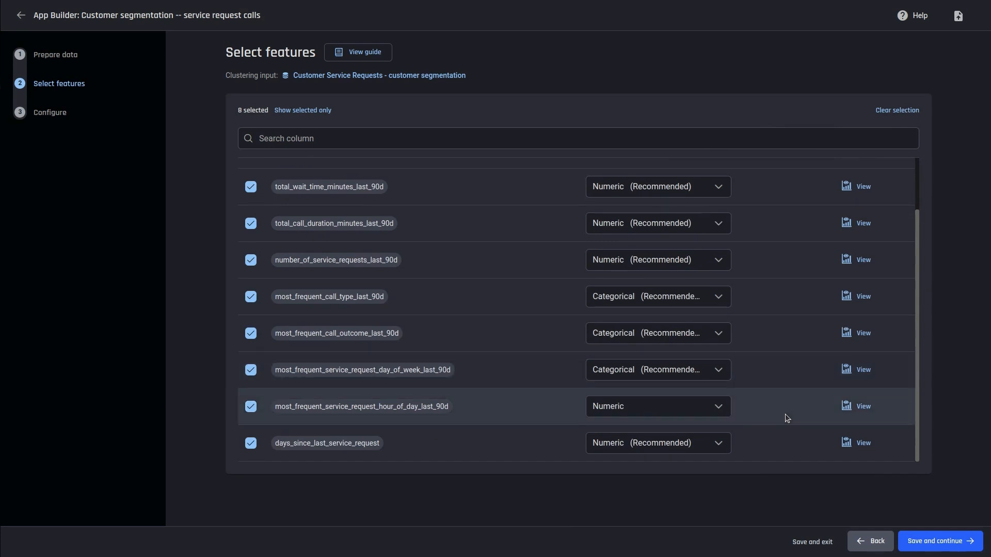
pyautogui.click(935, 542)
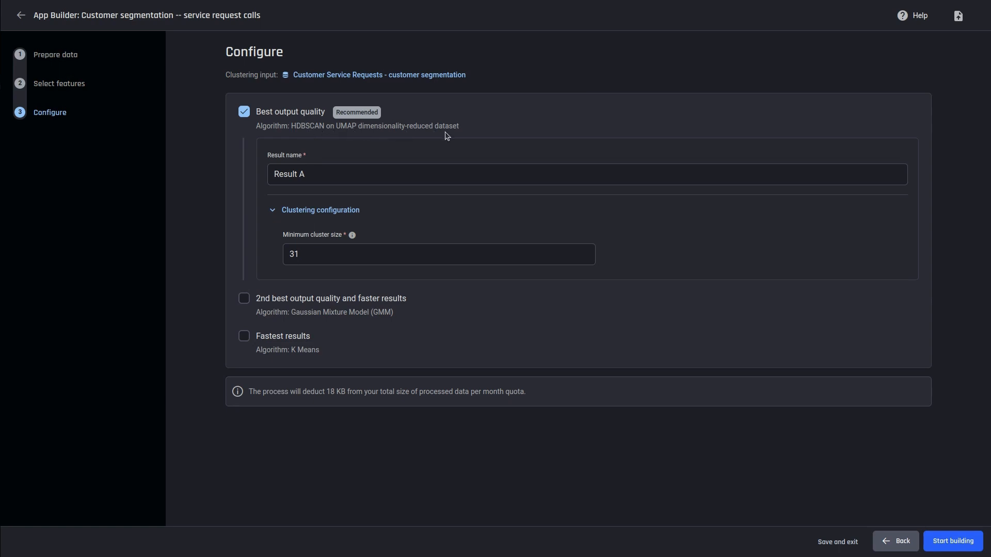
# Add the Fastest results (K Means) algorithm alongside Best output quality and start building the clustering app.
pyautogui.click(244, 336)
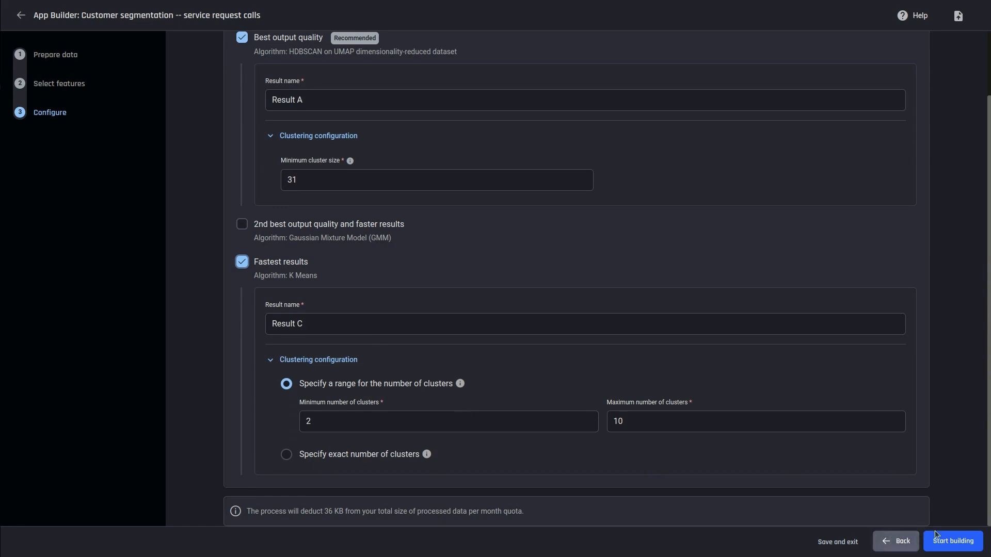
pyautogui.click(961, 543)
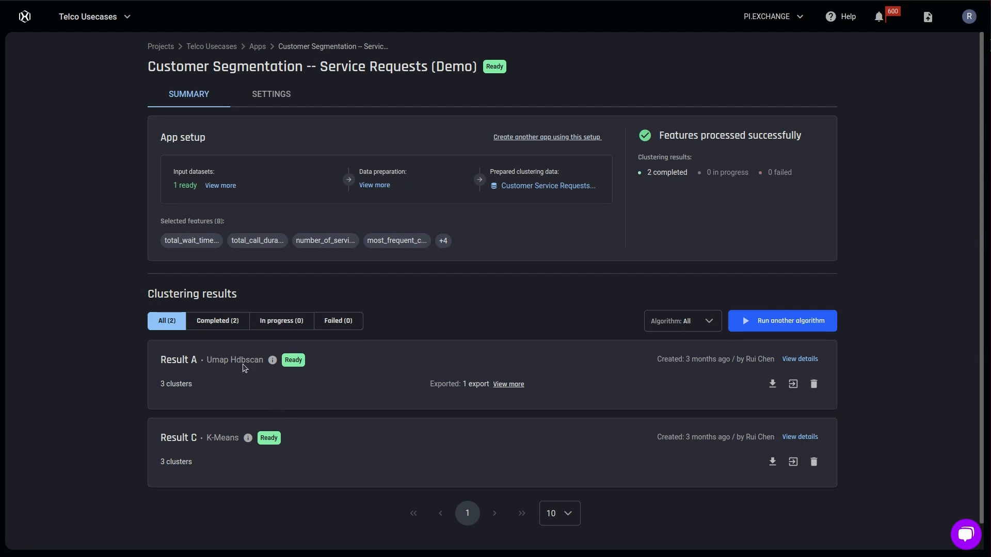
# Open clustering Result A and examine its 2D quality visualization and the cluster sizes.
pyautogui.click(172, 361)
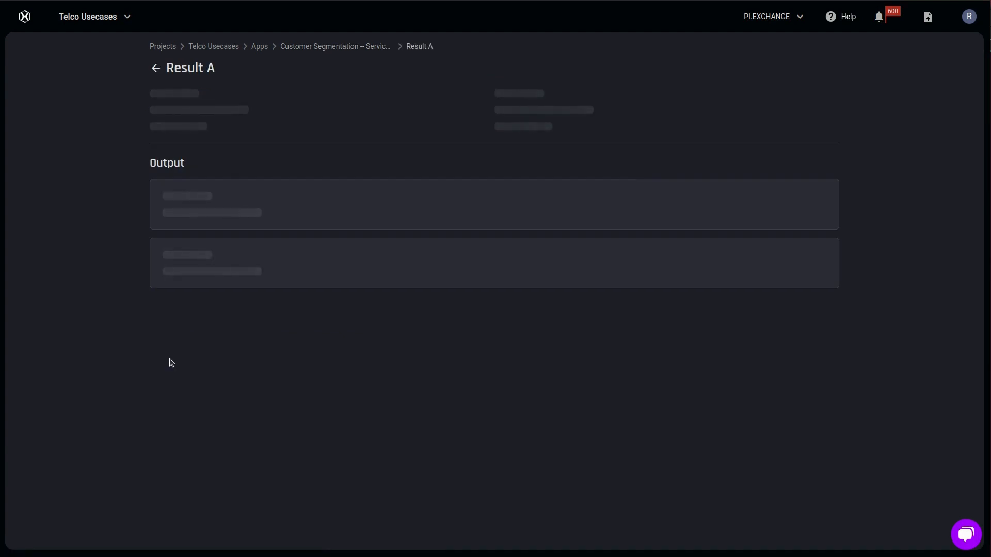
pyautogui.scroll(-2, 171, 362)
pyautogui.scroll(-1, 172, 362)
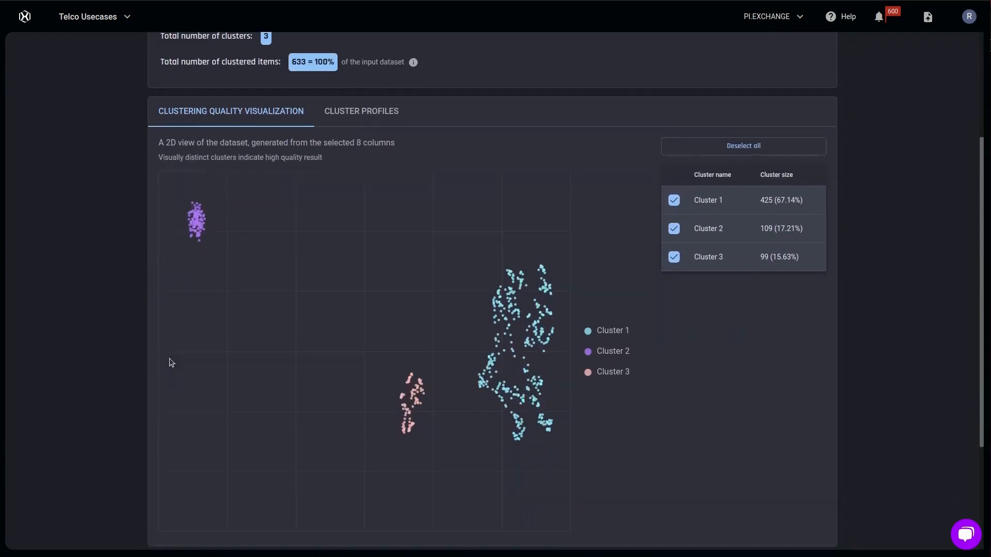
pyautogui.scroll(1, 394, 279)
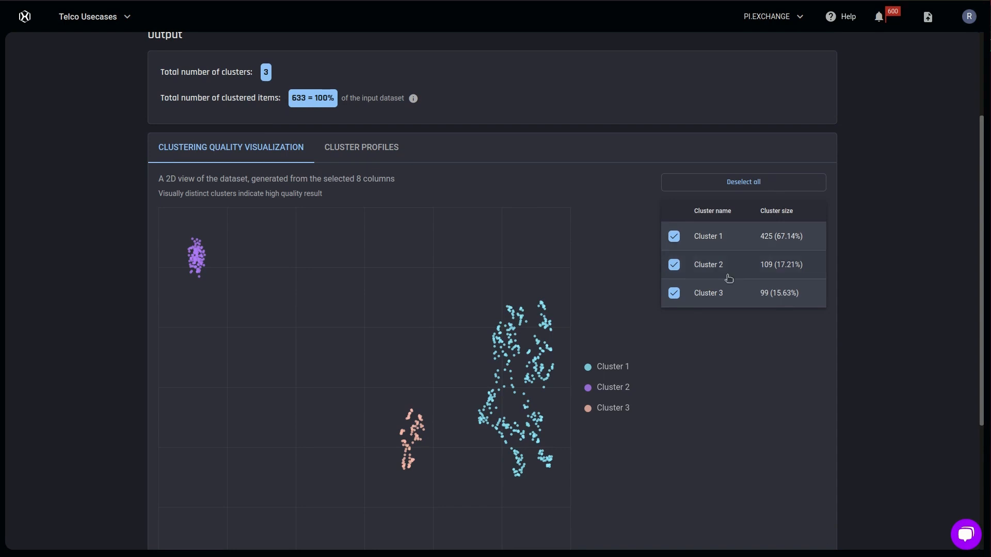
pyautogui.scroll(-1, 719, 295)
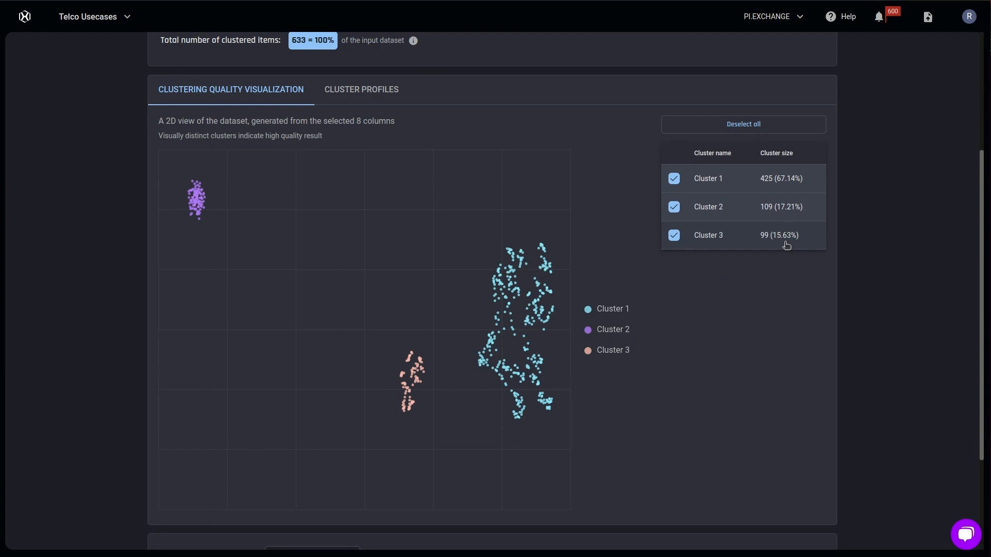
# Show the detailed description of Cluster 2 and examine the details of its distinguishing call-type criterion.
pyautogui.scroll(-2, 786, 244)
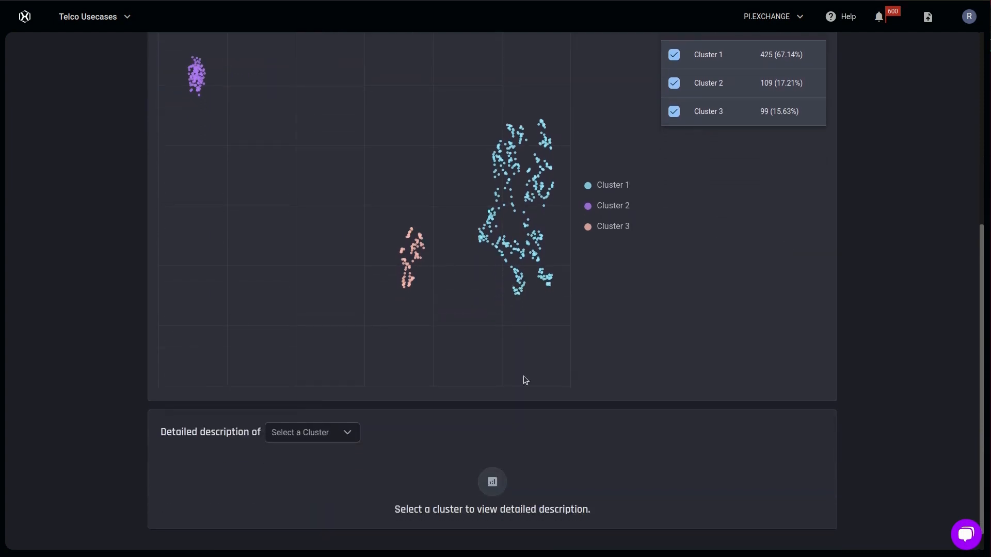
pyautogui.click(345, 434)
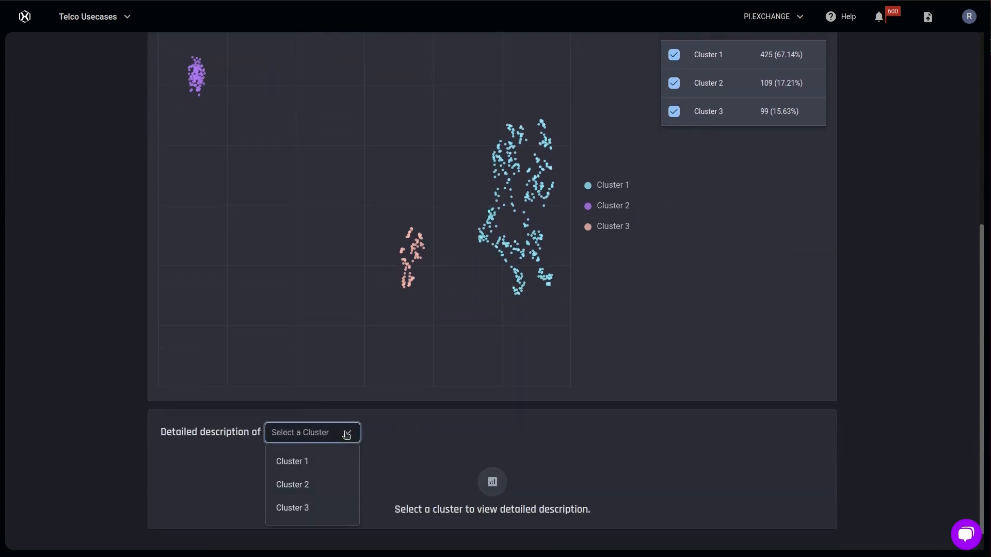
pyautogui.click(316, 482)
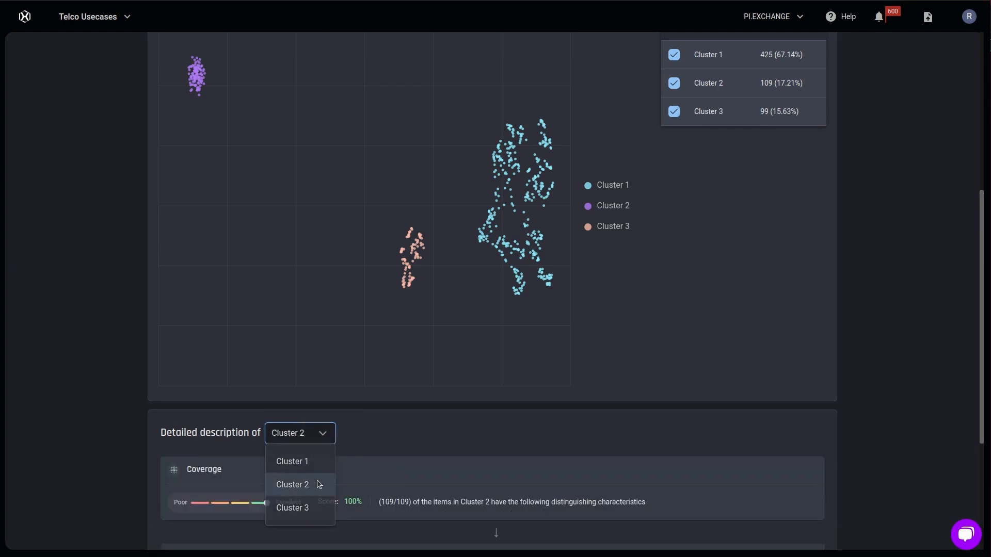
pyautogui.scroll(-1, 317, 482)
pyautogui.scroll(-4, 318, 484)
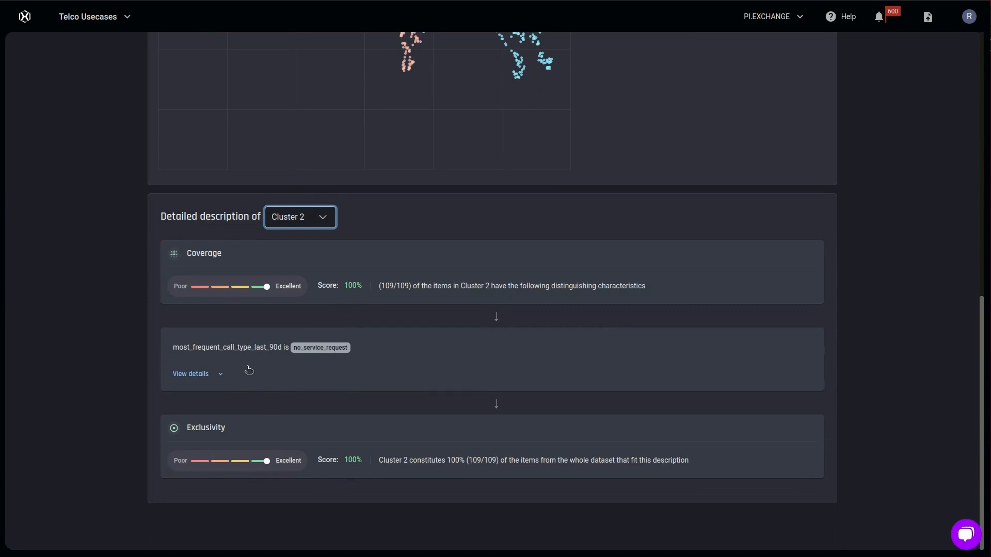
pyautogui.click(216, 373)
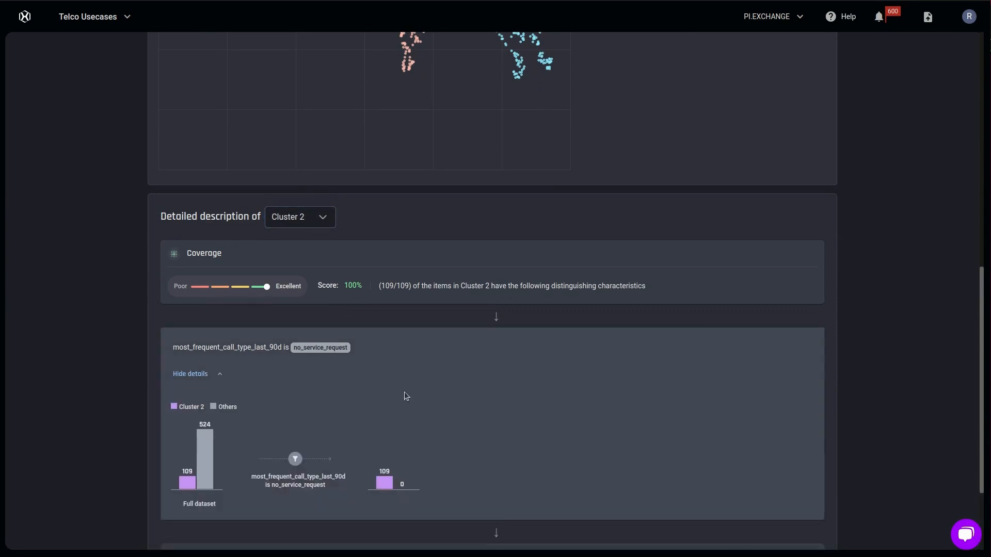
pyautogui.scroll(-3, 404, 392)
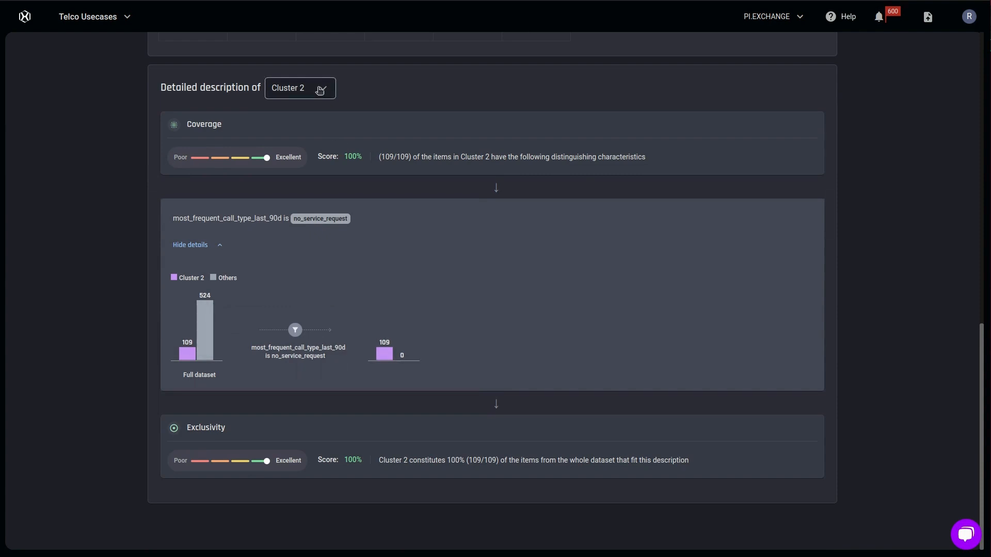
pyautogui.moveTo(323, 226)
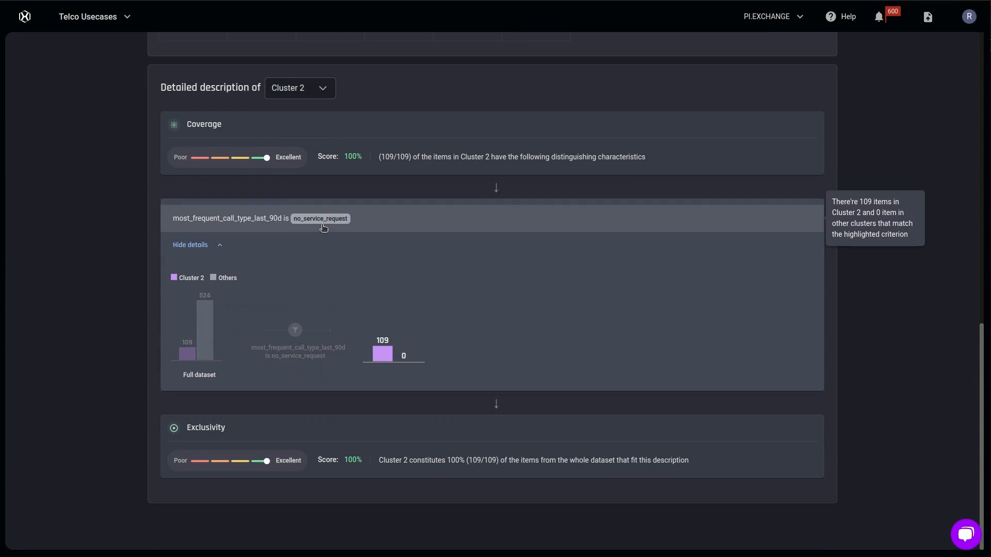
# Examine the detailed descriptions of Cluster 1 and Cluster 3.
pyautogui.click(312, 89)
pyautogui.click(306, 117)
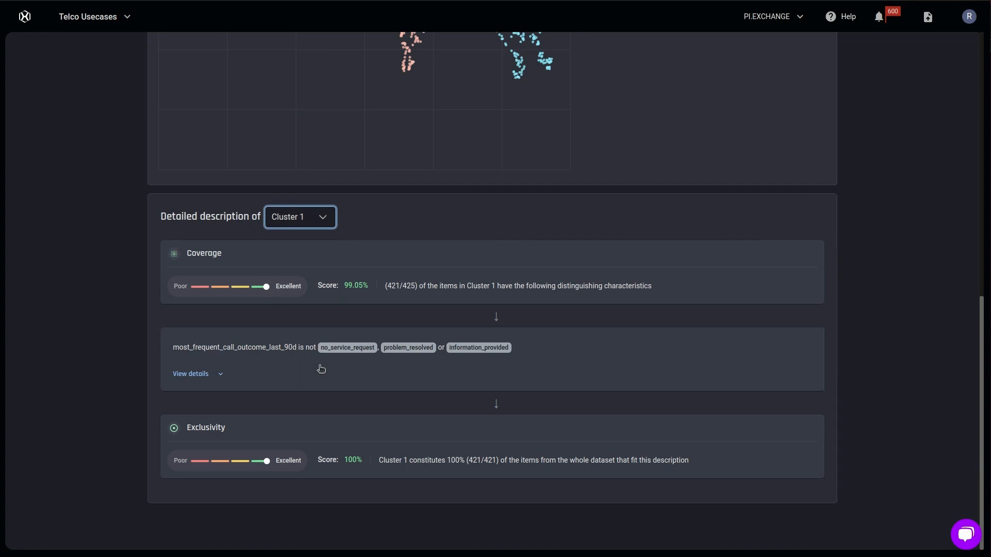
pyautogui.click(321, 221)
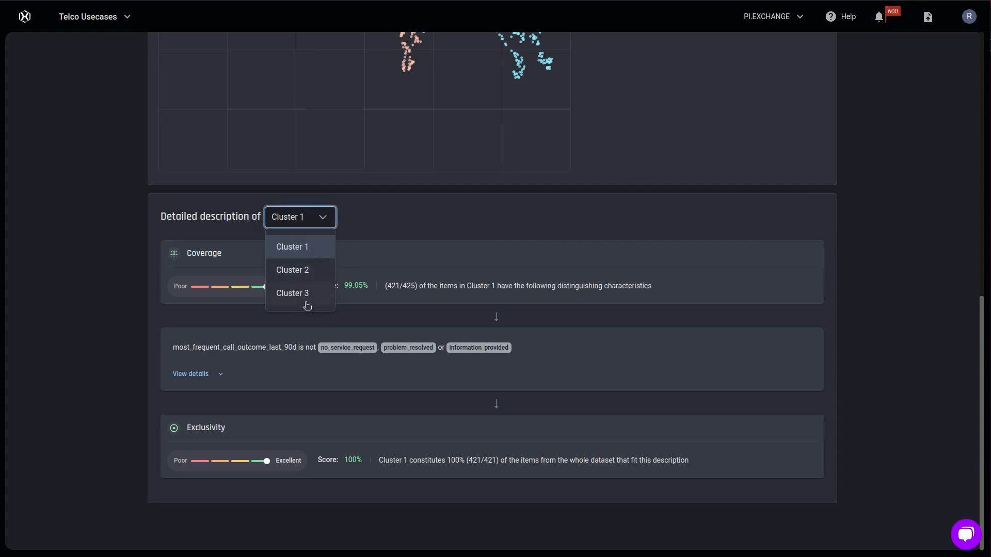
pyautogui.click(307, 304)
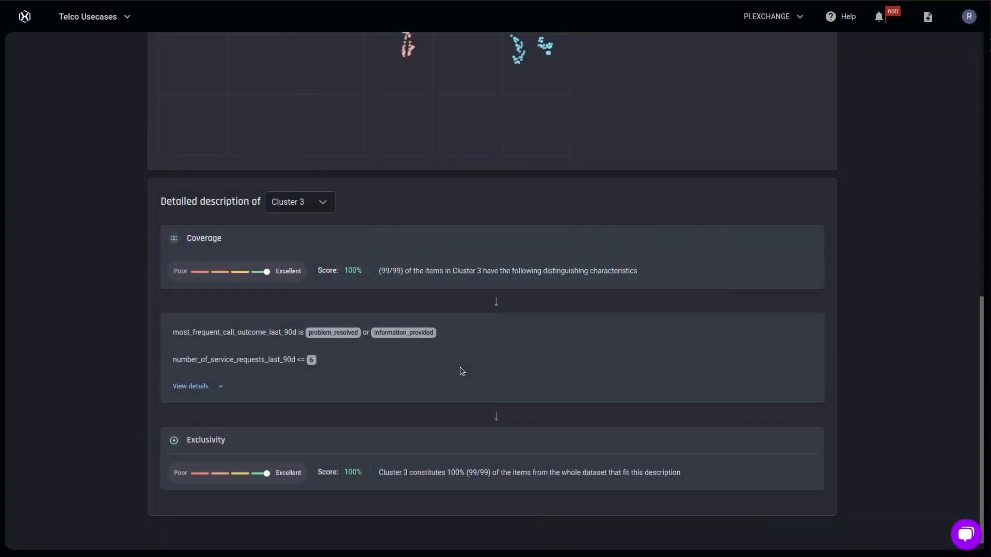
# Export Result A as a dataset to this project (Telco Usecases) with the output dataset name "Clustering result A".
pyautogui.scroll(10, 459, 367)
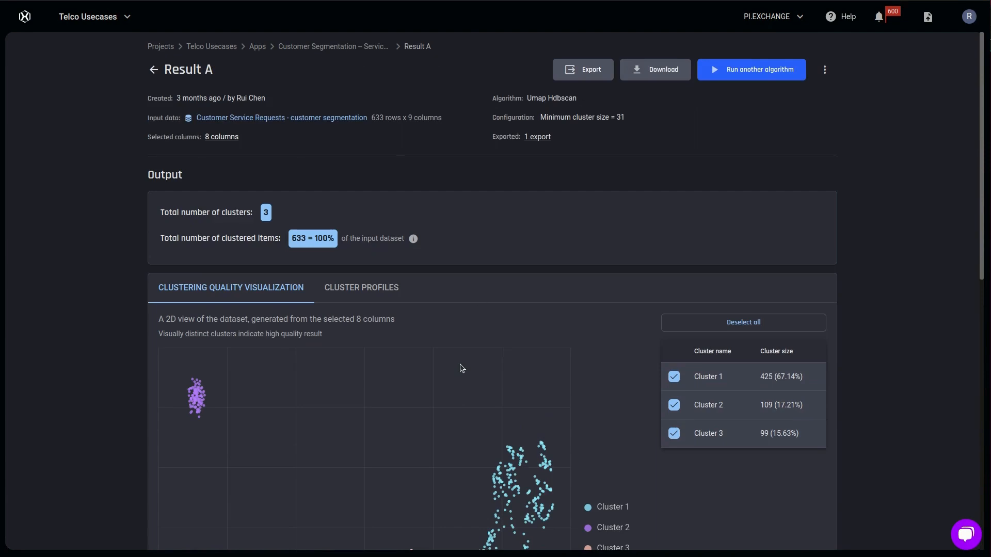
pyautogui.click(572, 75)
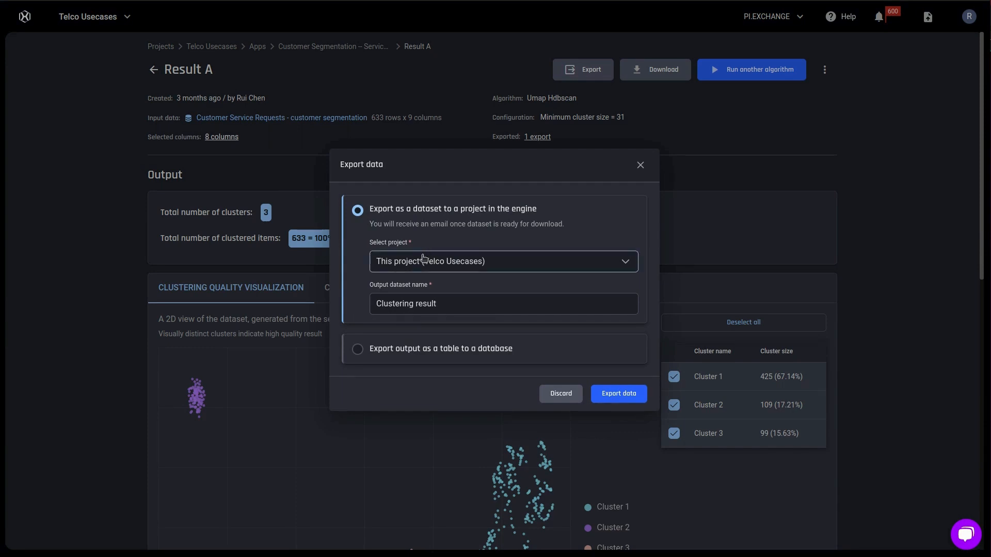
pyautogui.click(463, 308)
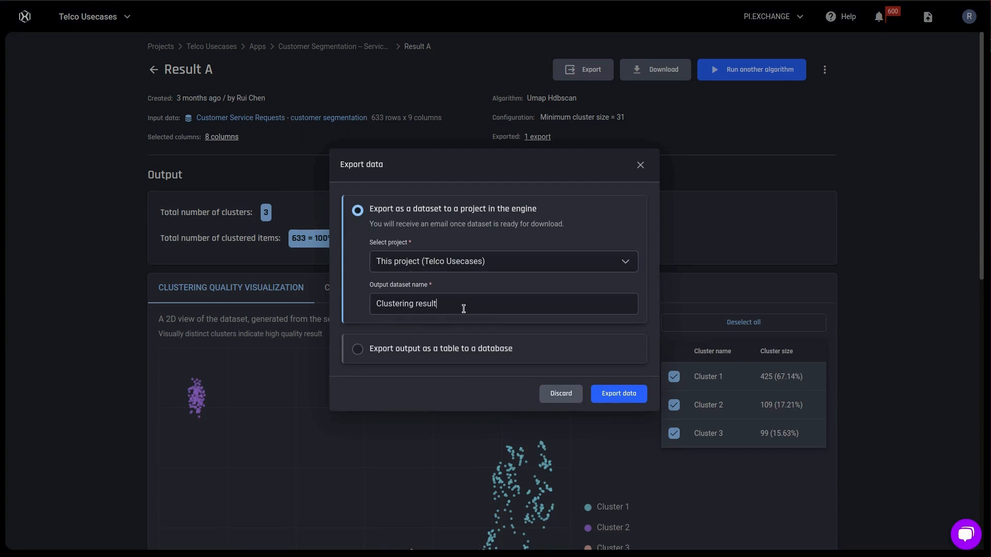
pyautogui.write('A')
pyautogui.click(625, 394)
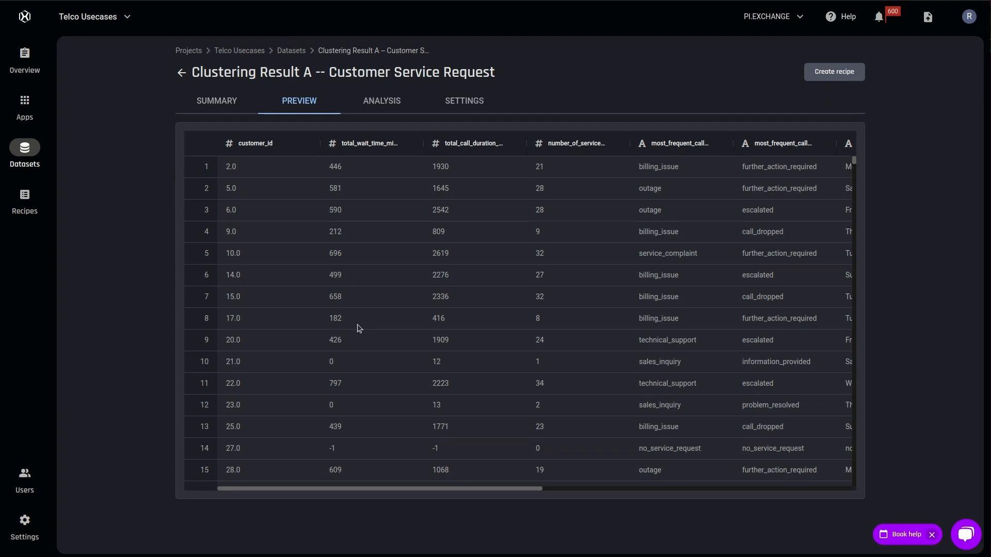
# Examine the outlier score and membership strength columns in the preview of the exported clustering dataset.
pyautogui.moveTo(389, 489); pyautogui.dragTo(692, 511)
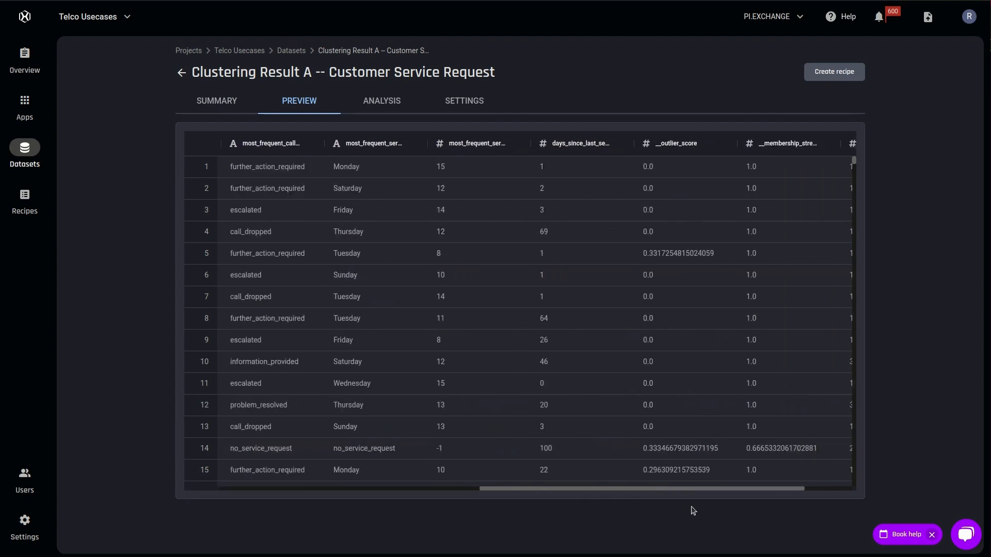